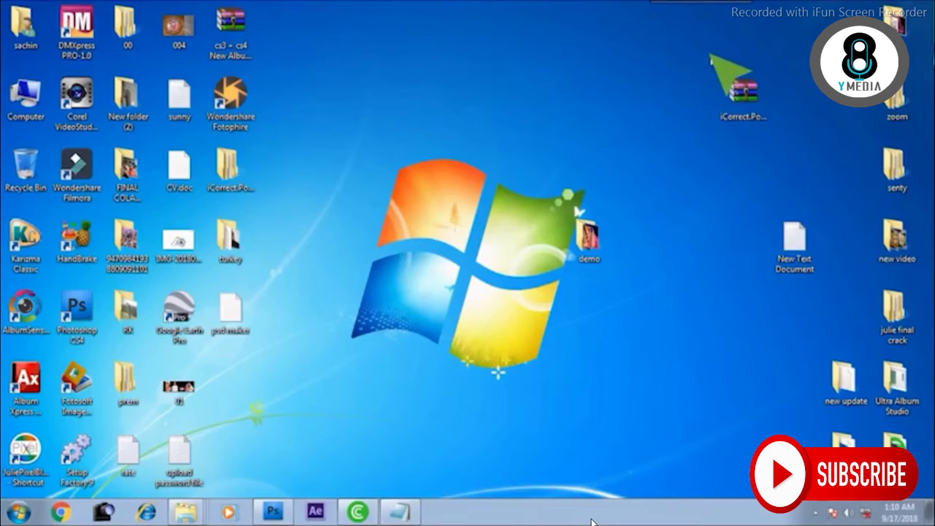
- Extract the iCorrect.Portrait.v2.0 RAR to the Desktop, replacing existing files, then close WinRAR
{"action": "left_click", "coordinate": [743, 98]}
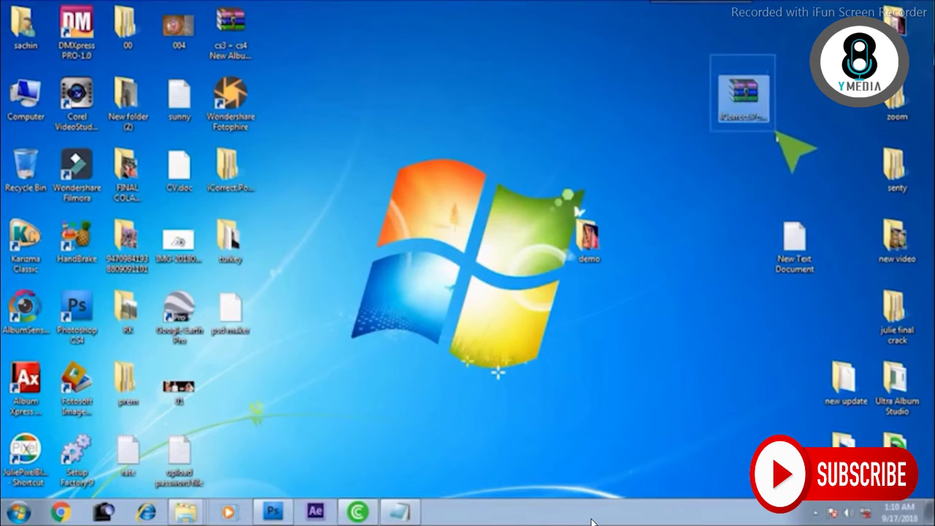
{"action": "double_click", "coordinate": [756, 104]}
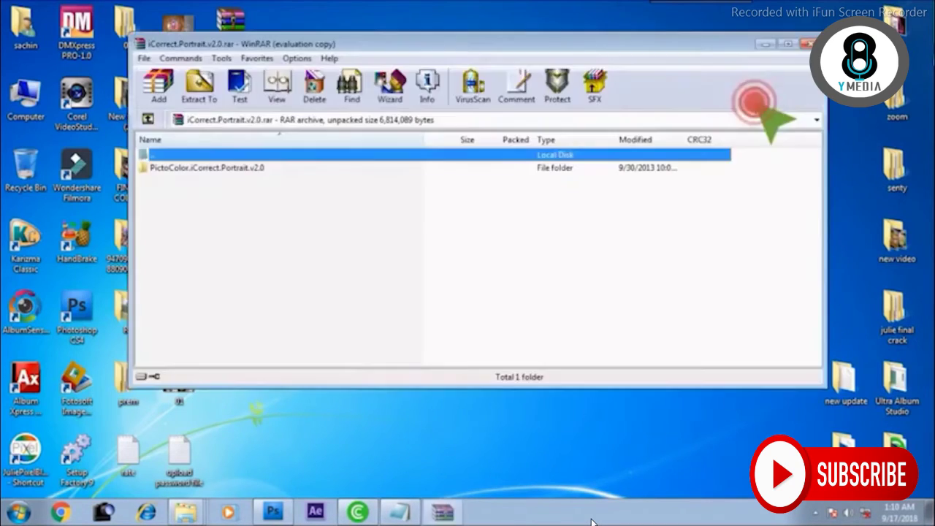
{"action": "left_click", "coordinate": [203, 89]}
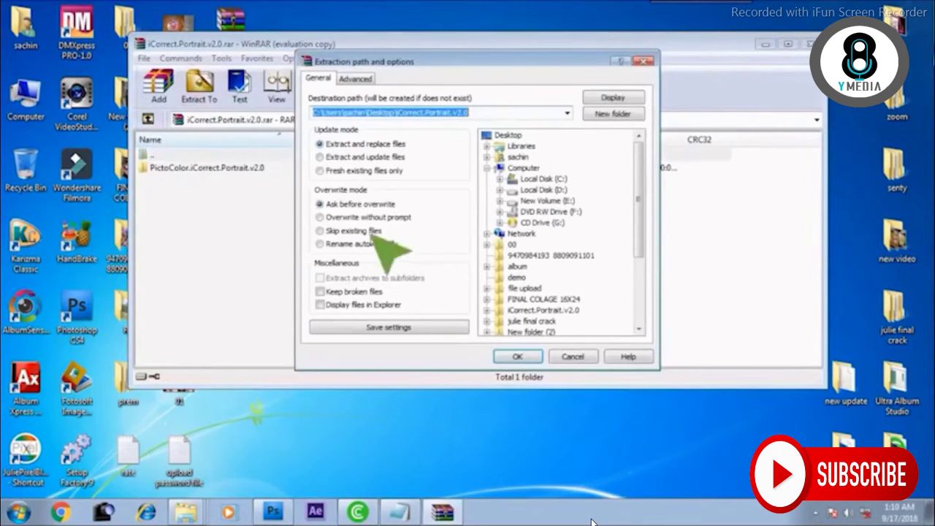
{"action": "left_click", "coordinate": [517, 357]}
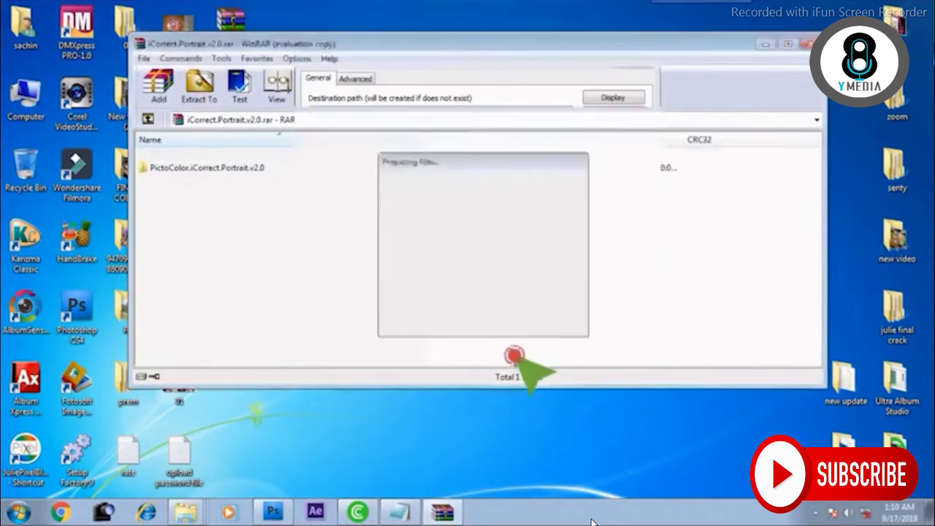
{"action": "left_click", "coordinate": [457, 283]}
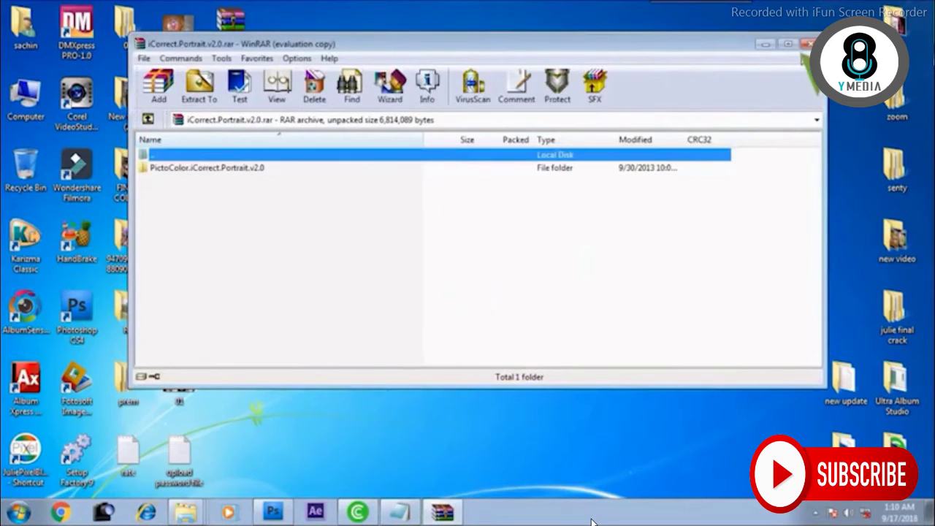
{"action": "left_click", "coordinate": [806, 44]}
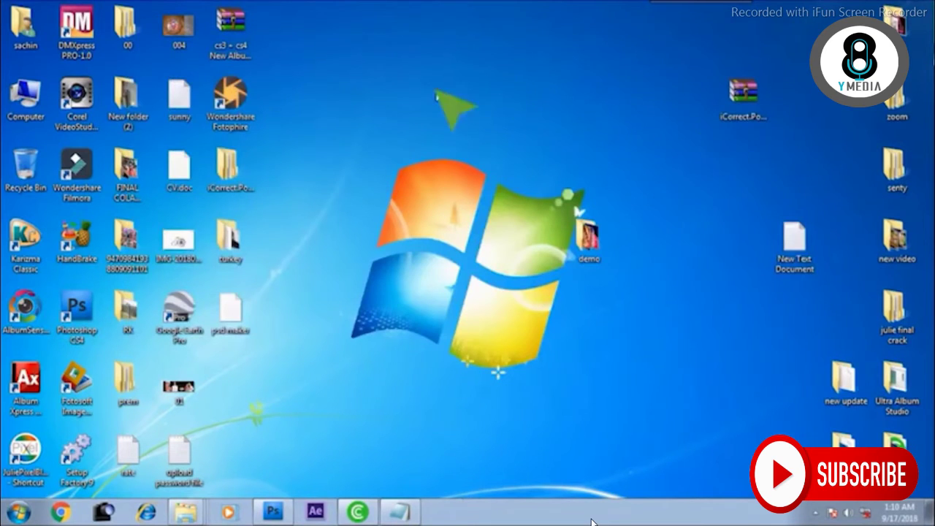
- Open the extracted folder through PictoColor.iCorrect.Portrait.v2.0 into iCorrect.Portrait.v2.0
{"action": "left_click", "coordinate": [353, 197]}
{"action": "left_click_drag", "start_coordinate": [228, 174], "coordinate": [635, 142]}
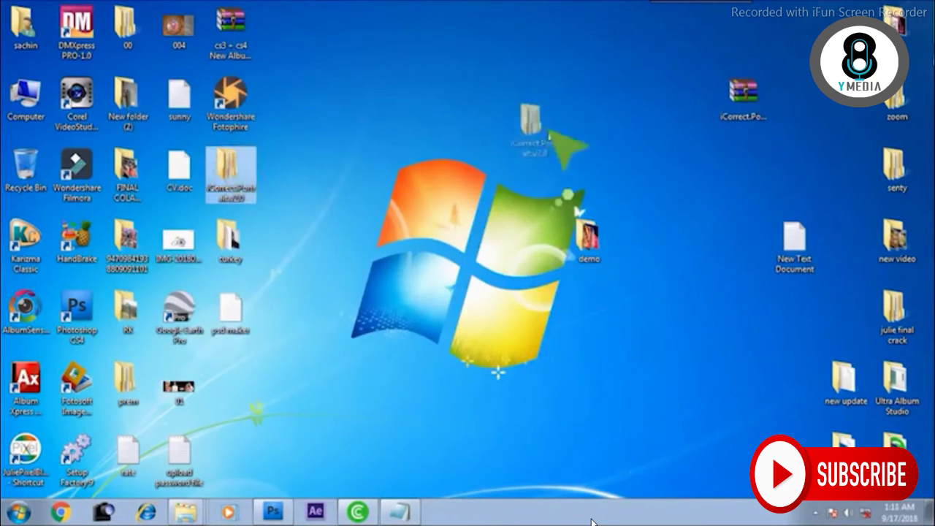
{"action": "double_click", "coordinate": [632, 121]}
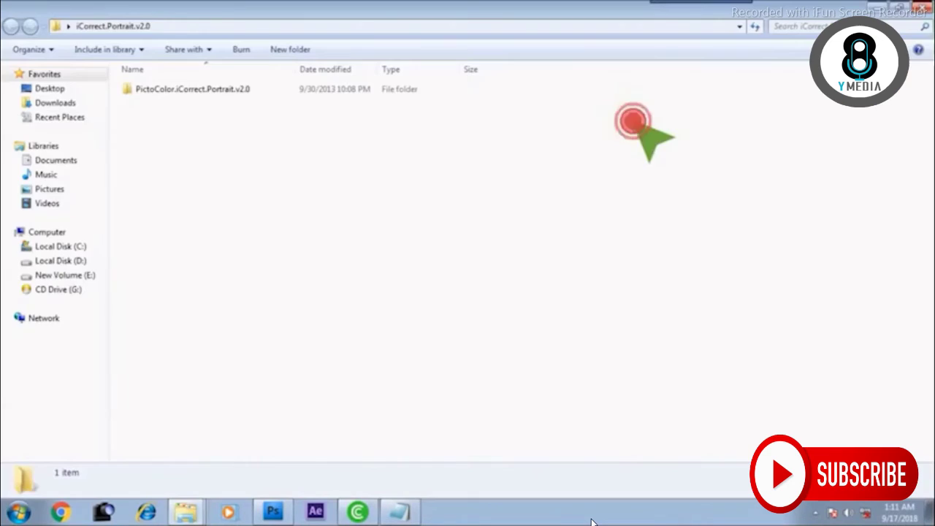
{"action": "left_click", "coordinate": [198, 90]}
{"action": "double_click", "coordinate": [197, 89]}
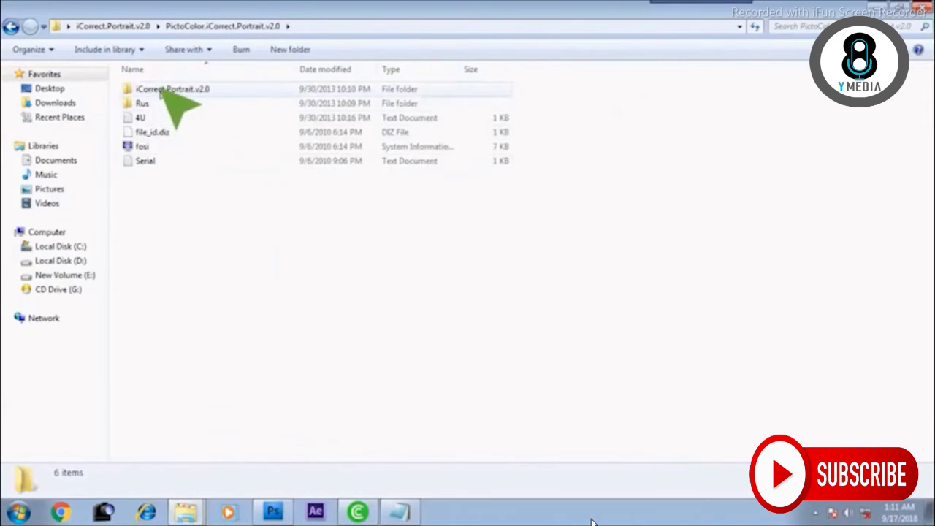
{"action": "left_click", "coordinate": [154, 89]}
{"action": "double_click", "coordinate": [190, 91]}
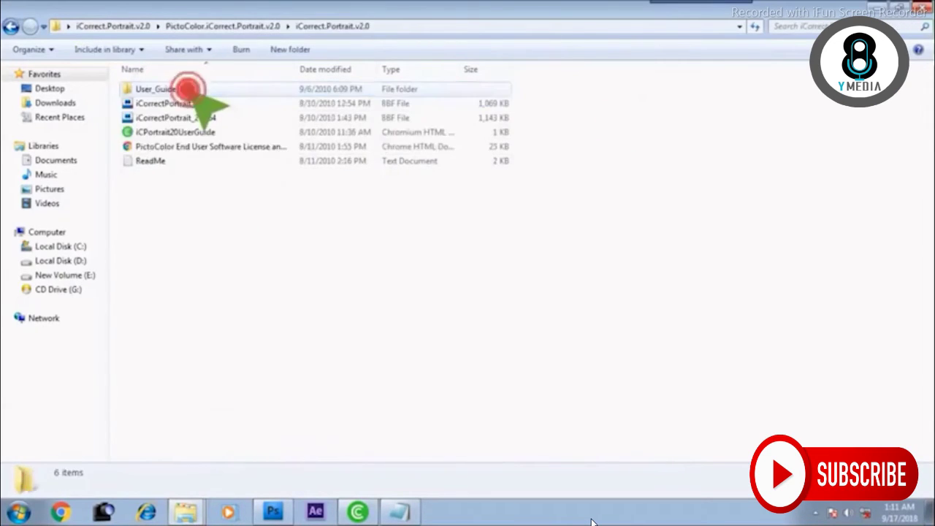
- Copy the 64-bit plugin file iCorrectPortrait_2.0_64
{"action": "left_click", "coordinate": [210, 104]}
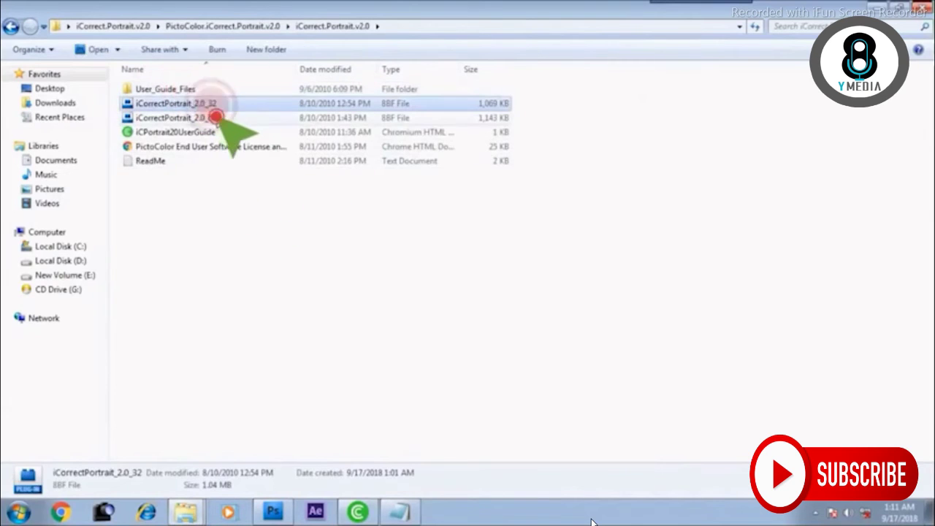
{"action": "left_click", "coordinate": [210, 117]}
{"action": "left_click", "coordinate": [219, 103]}
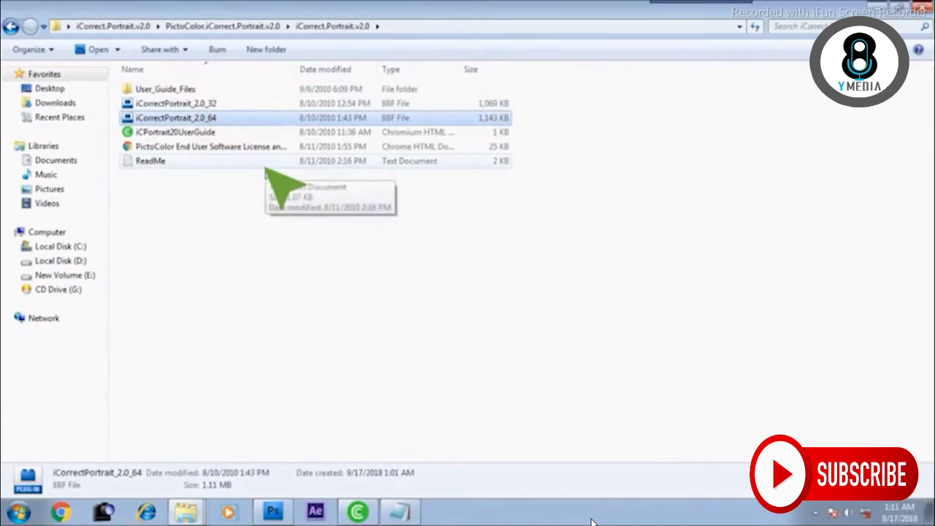
{"action": "right_click", "coordinate": [208, 117]}
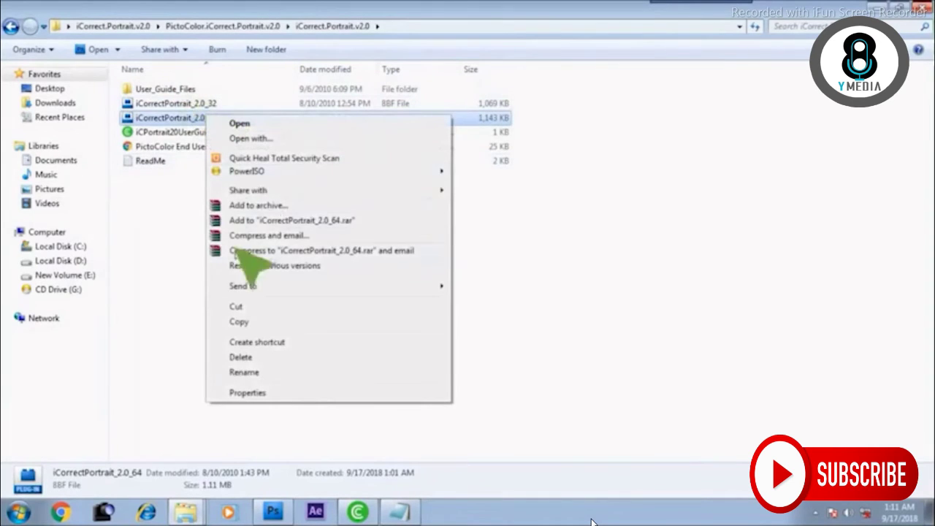
{"action": "left_click", "coordinate": [247, 322]}
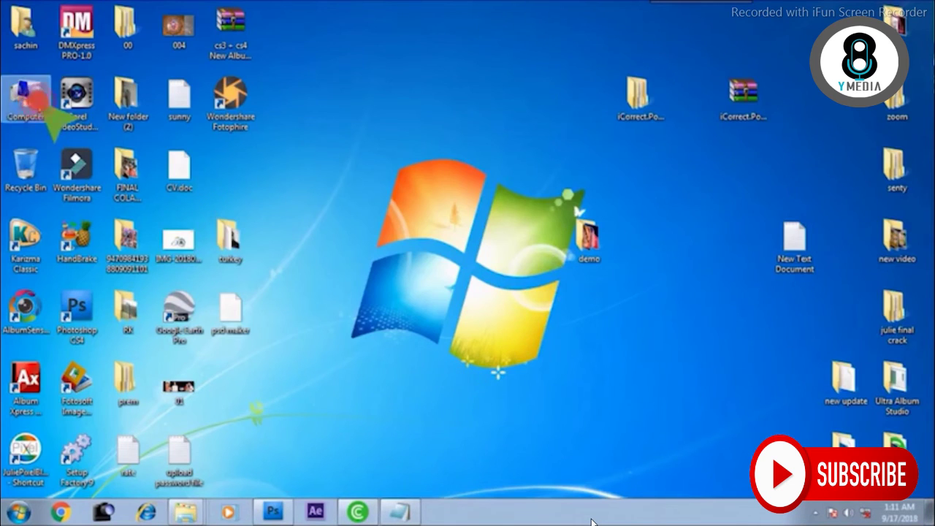
- Browse Local Disk (C:), then open Photoshop CS4's install folder from its shortcut
{"action": "double_click", "coordinate": [32, 99]}
{"action": "double_click", "coordinate": [260, 129]}
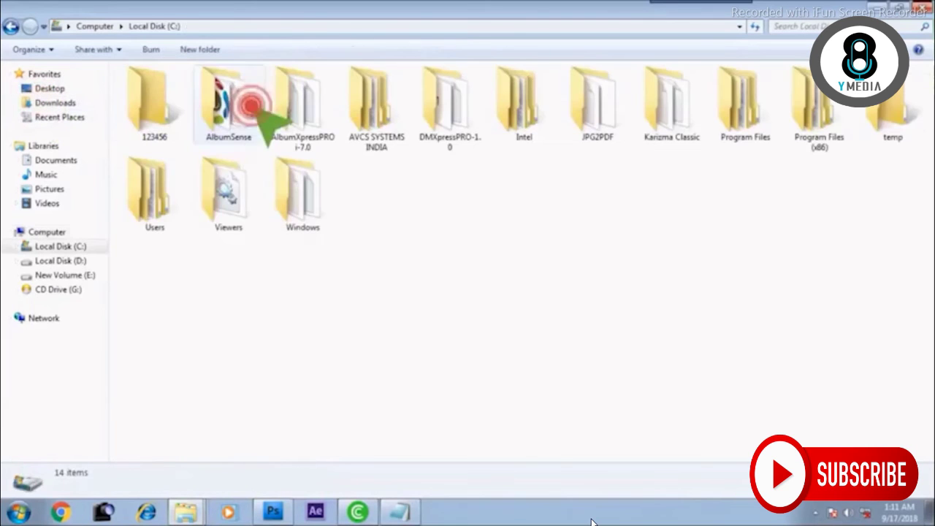
{"action": "left_click", "coordinate": [922, 7]}
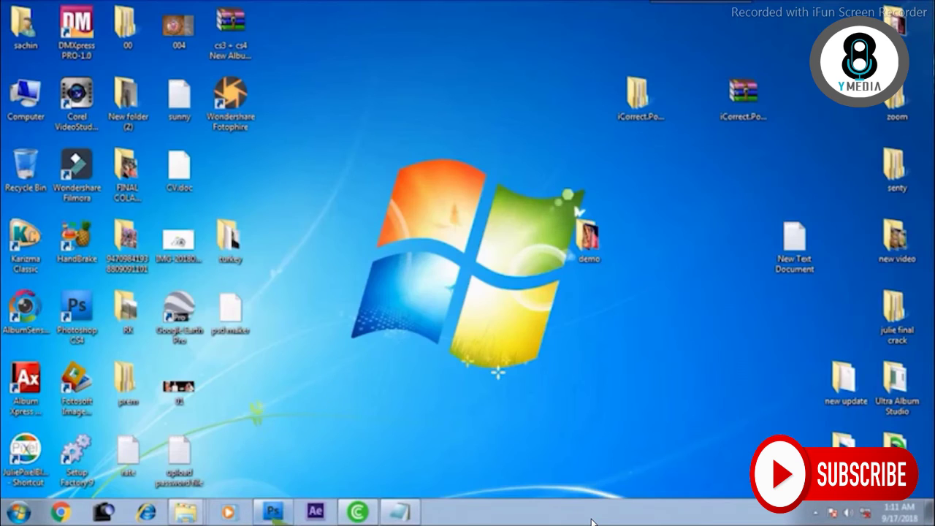
{"action": "right_click", "coordinate": [94, 327]}
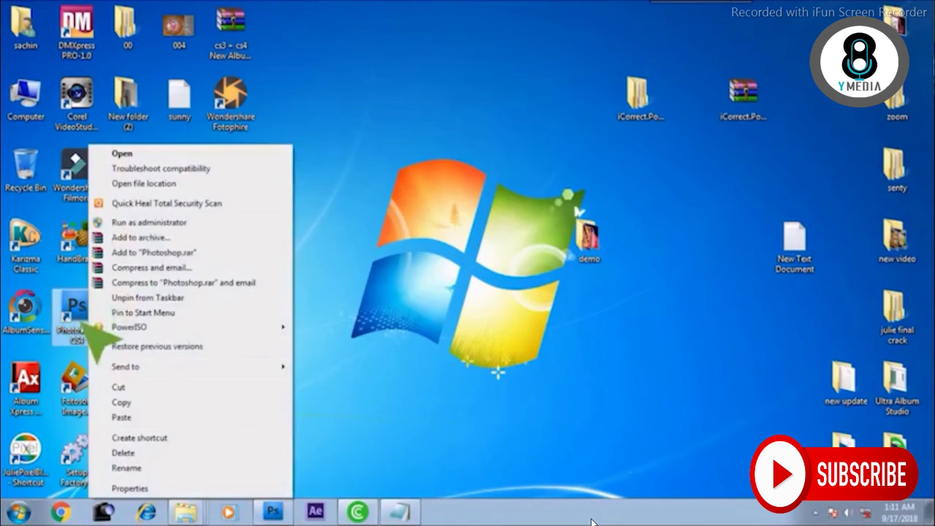
{"action": "left_click", "coordinate": [162, 185]}
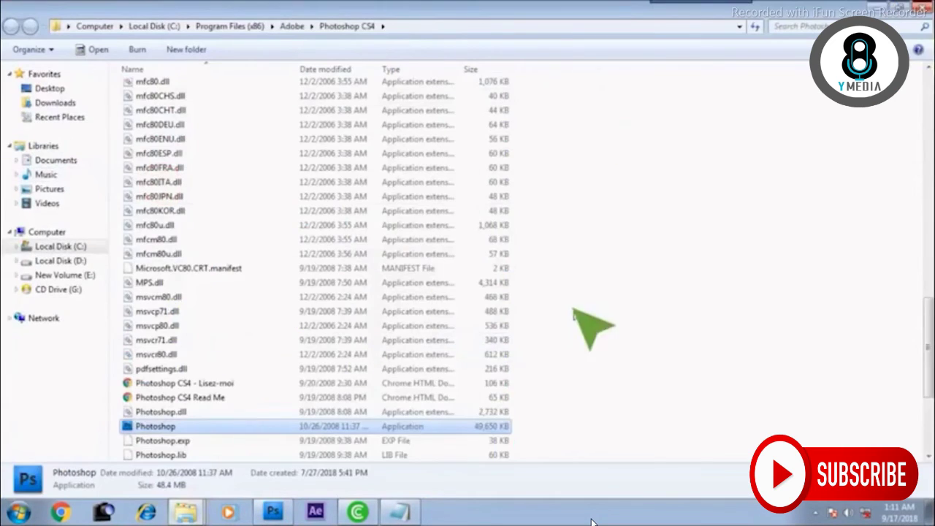
- Paste the plugin into Plug-ins > Filters, replacing the existing copy
{"action": "scroll", "coordinate": [612, 326], "scroll_direction": "up", "scroll_amount": 8}
{"action": "scroll", "coordinate": [612, 326], "scroll_direction": "up", "scroll_amount": 10}
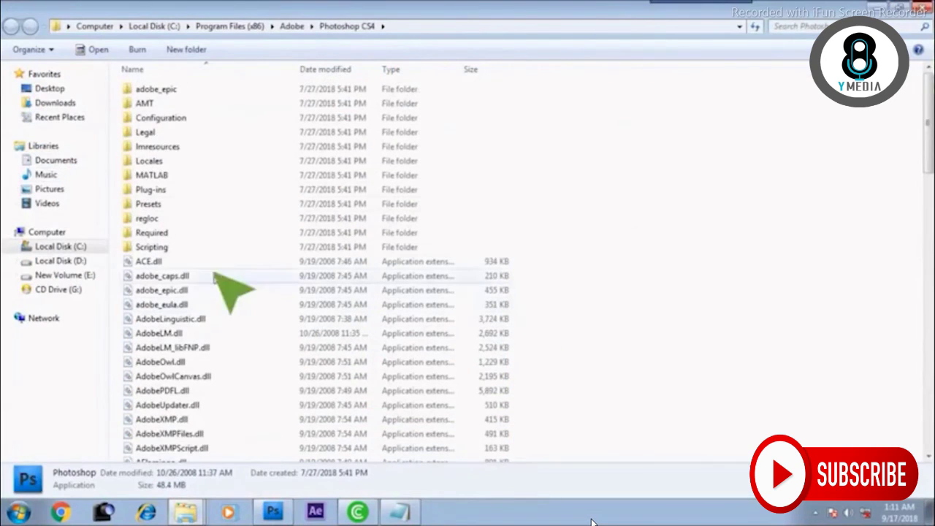
{"action": "double_click", "coordinate": [157, 190]}
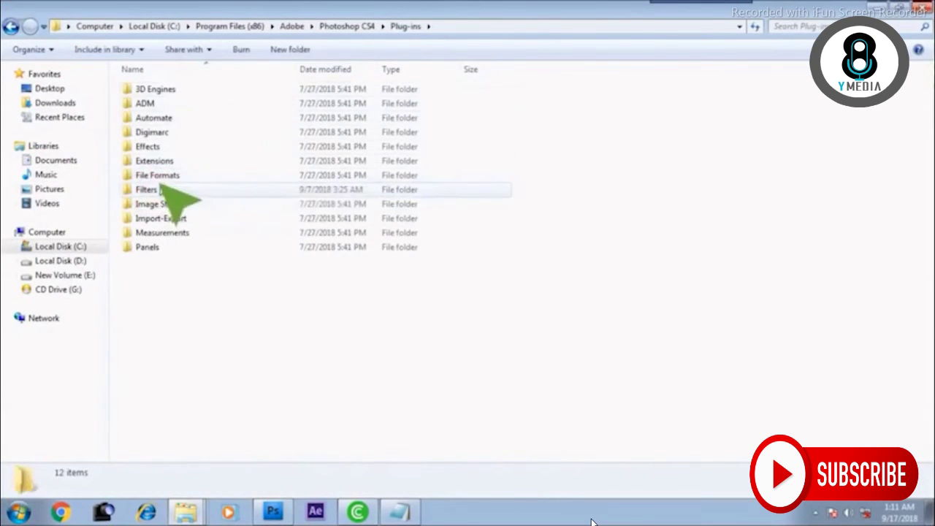
{"action": "double_click", "coordinate": [150, 190]}
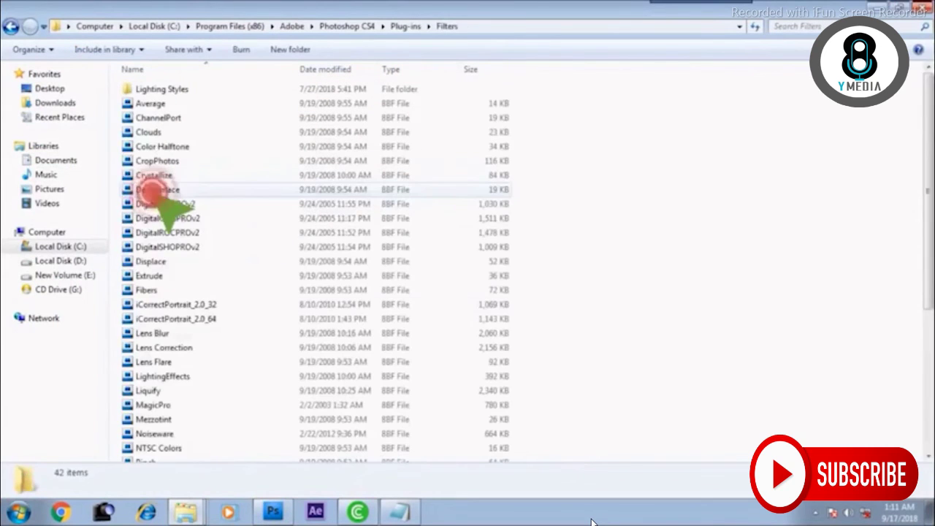
{"action": "right_click", "coordinate": [631, 201]}
{"action": "left_click", "coordinate": [663, 294]}
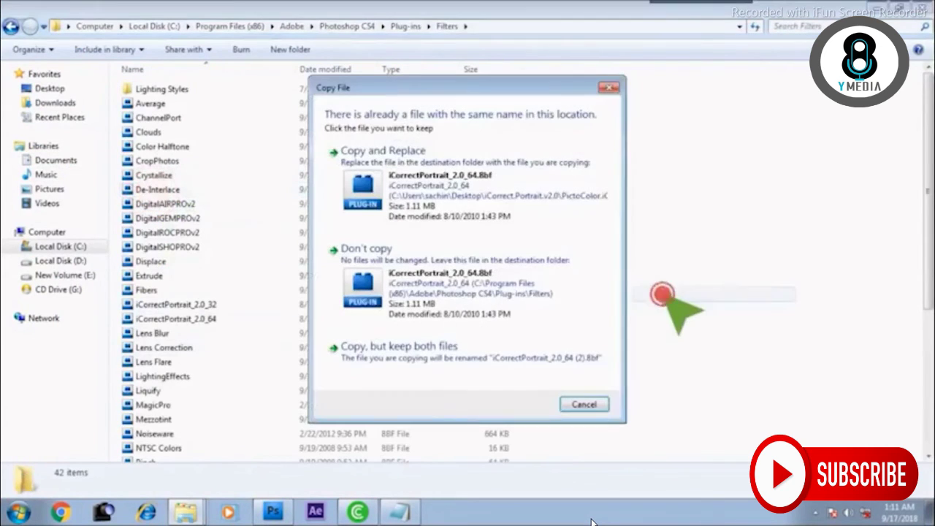
{"action": "left_click", "coordinate": [477, 203]}
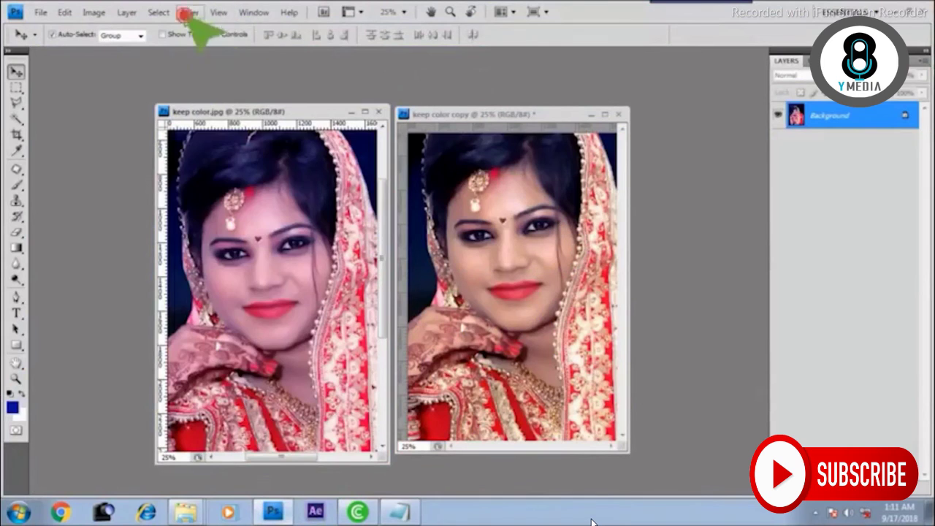
- Launch Filter > PictoColor > iCorrect Portrait 2.0, reposition its window, then cancel without applying
{"action": "left_click", "coordinate": [189, 12]}
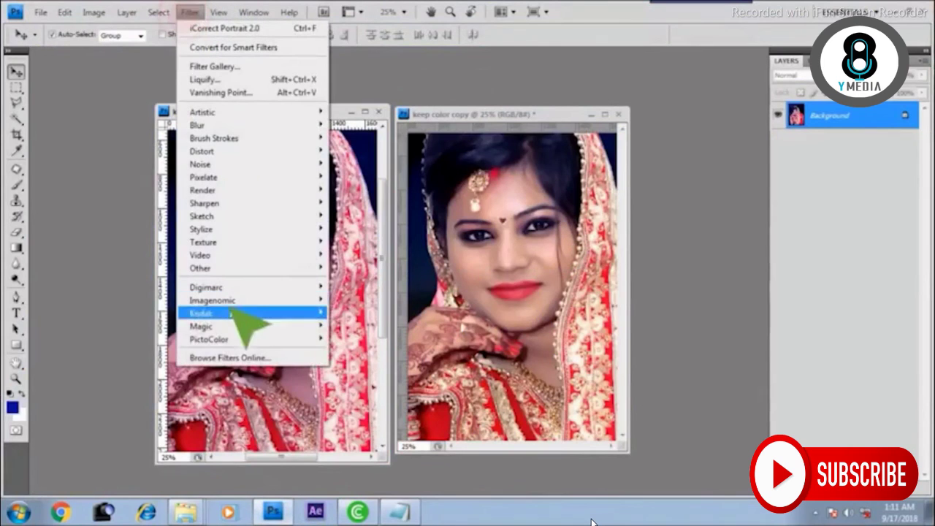
{"action": "left_click", "coordinate": [233, 339]}
{"action": "left_click", "coordinate": [344, 339]}
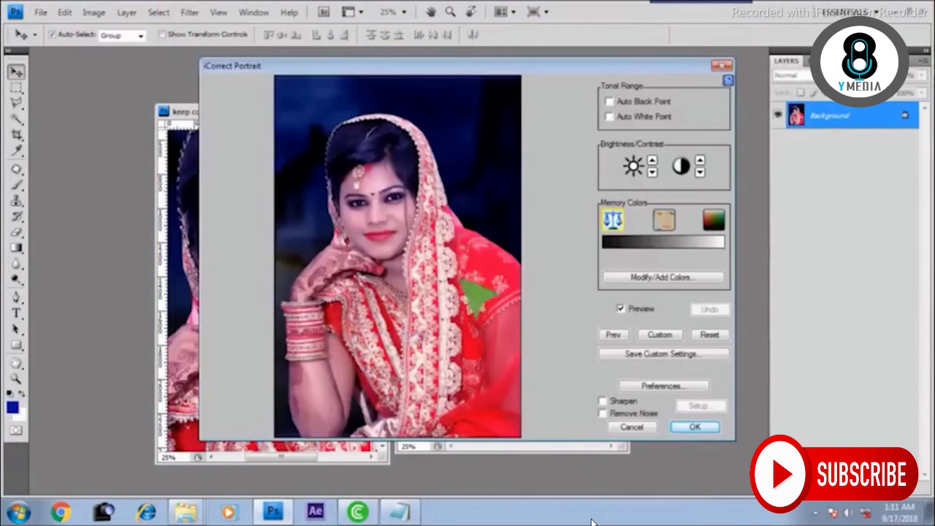
{"action": "left_click_drag", "start_coordinate": [569, 65], "coordinate": [607, 89]}
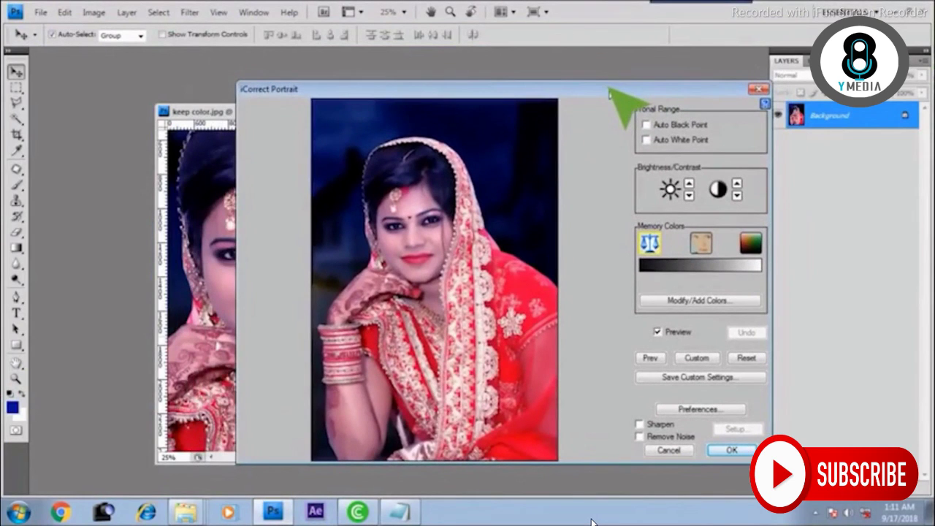
{"action": "left_click_drag", "start_coordinate": [614, 91], "coordinate": [586, 89]}
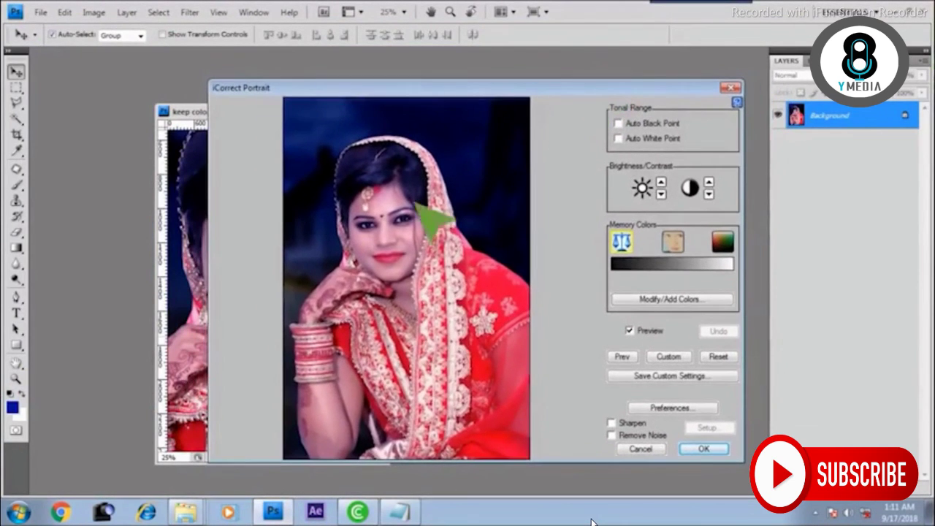
{"action": "left_click", "coordinate": [640, 449]}
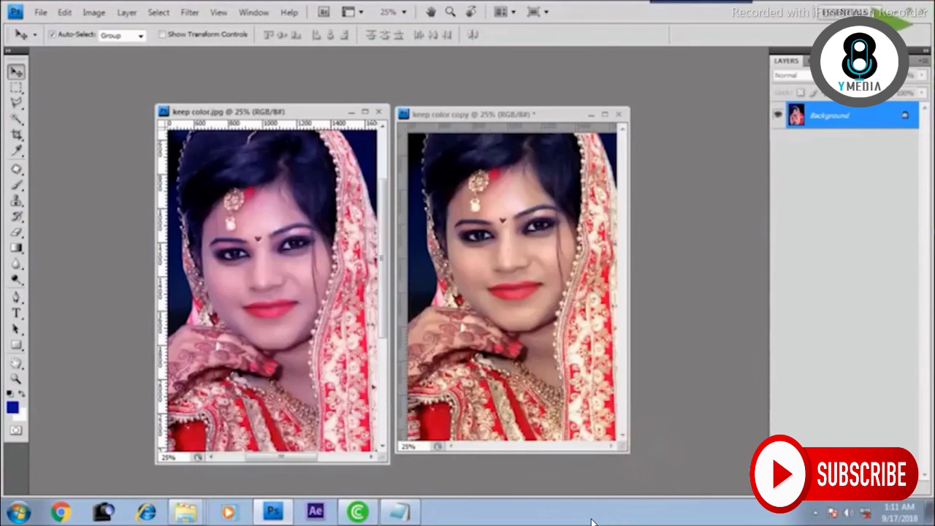
- Minimize Photoshop and reopen the PictoColor.iCorrect.Portrait.v2.0 folder from Explorer's recent places
{"action": "left_click", "coordinate": [900, 13]}
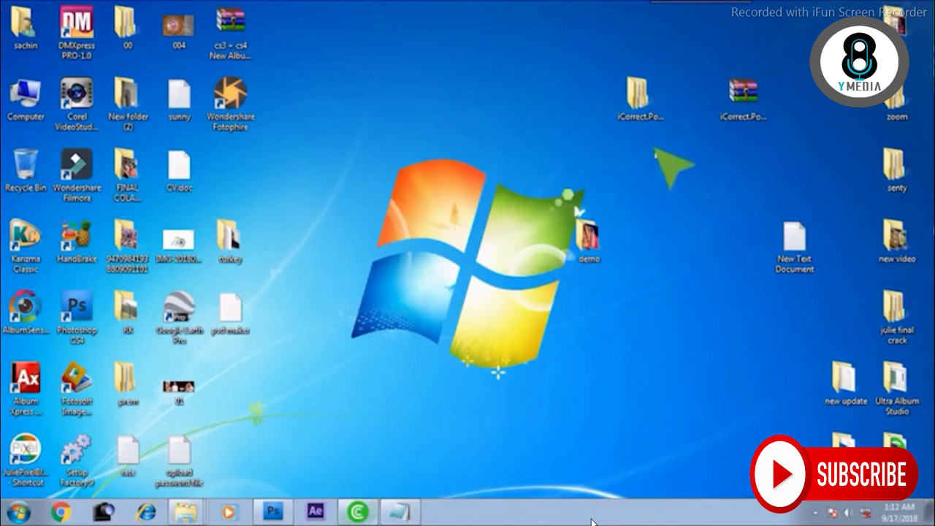
{"action": "left_click", "coordinate": [646, 102]}
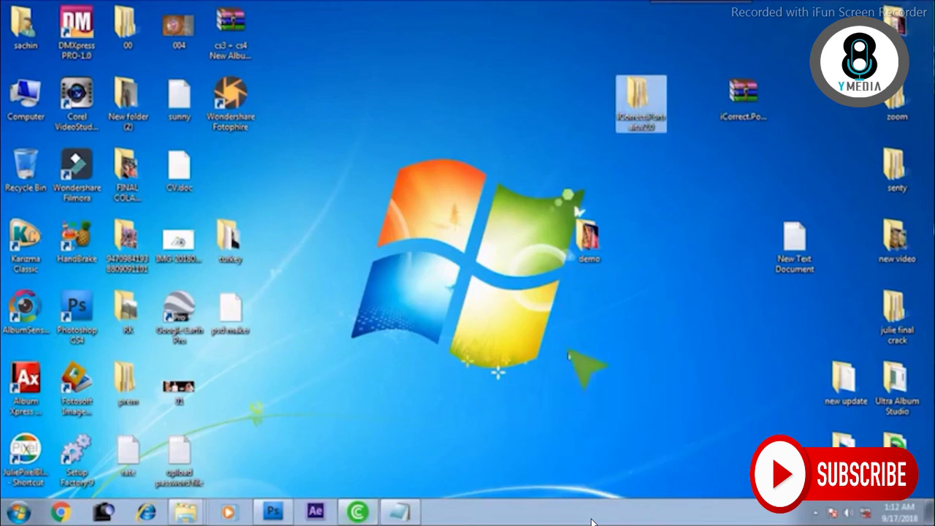
{"action": "right_click", "coordinate": [185, 511]}
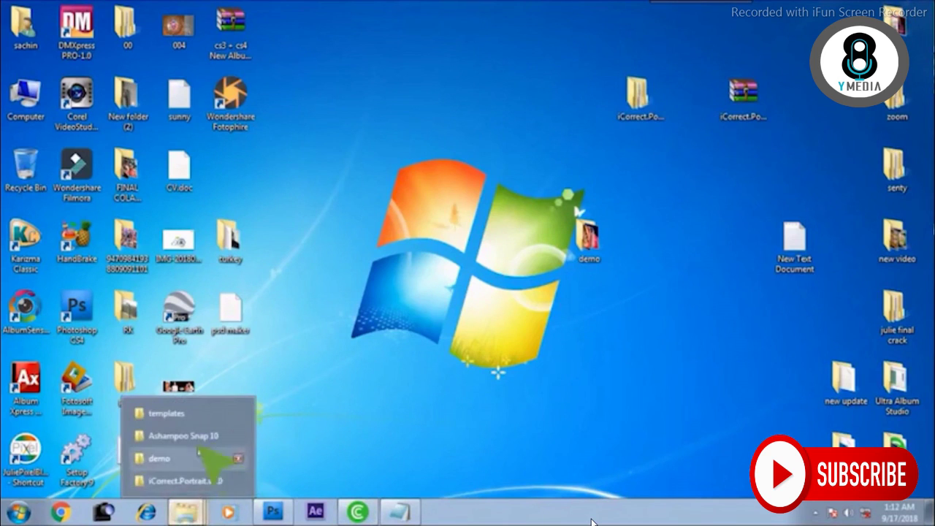
{"action": "left_click", "coordinate": [186, 483]}
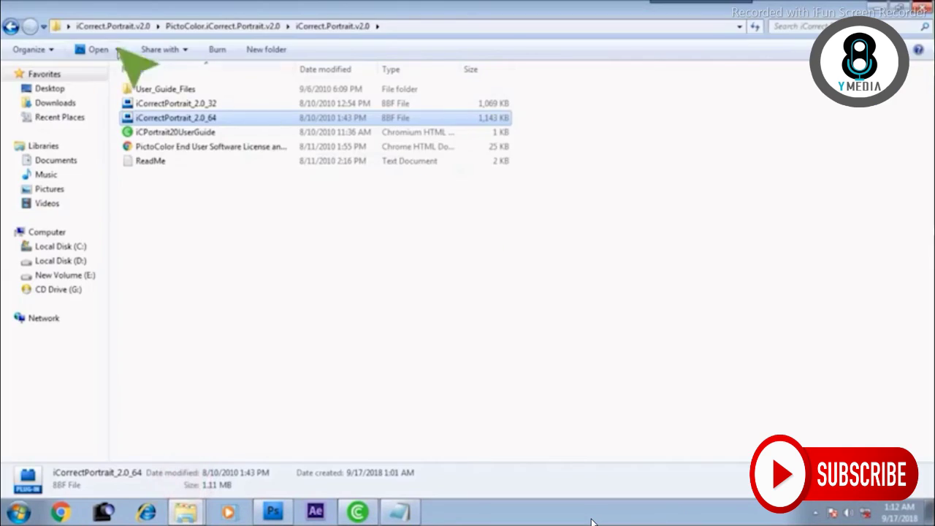
{"action": "left_click", "coordinate": [16, 27]}
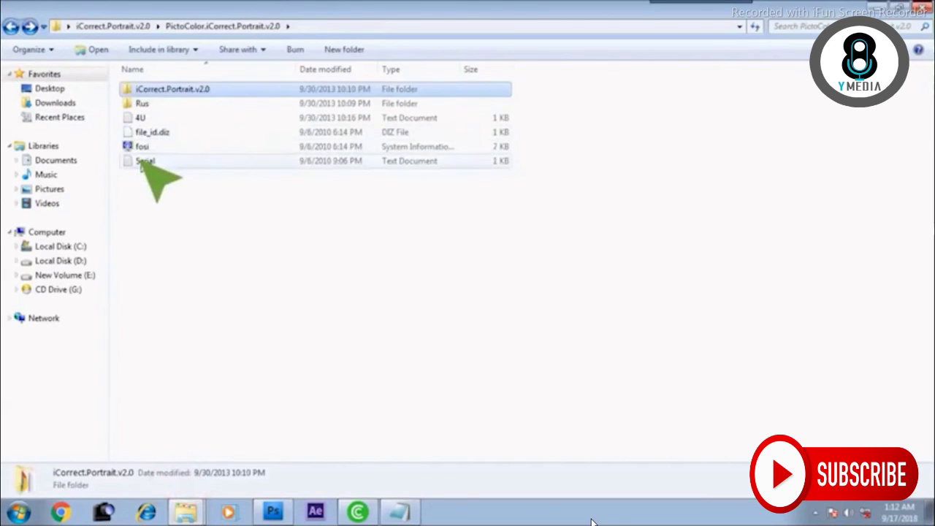